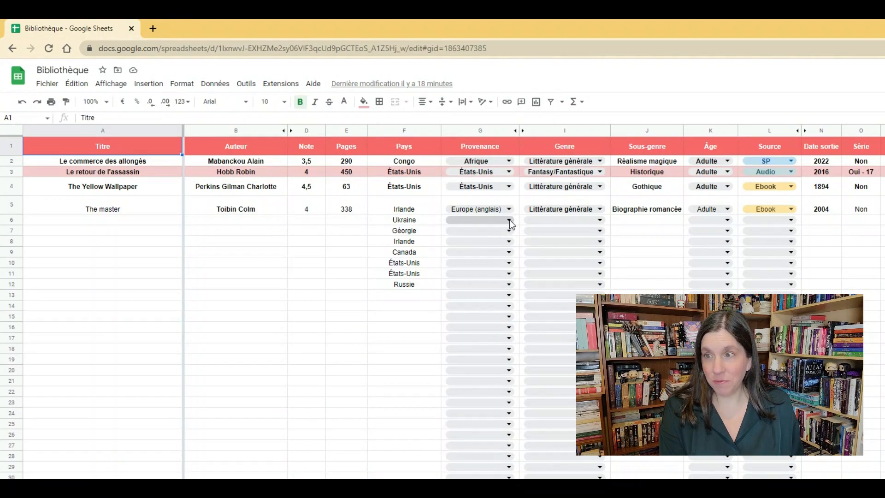
# Examine the choices offered in the Provenance, Genre, Âge and Source columns, along with the Sous-genre and Date sortie headings.
pyautogui.click(510, 220)
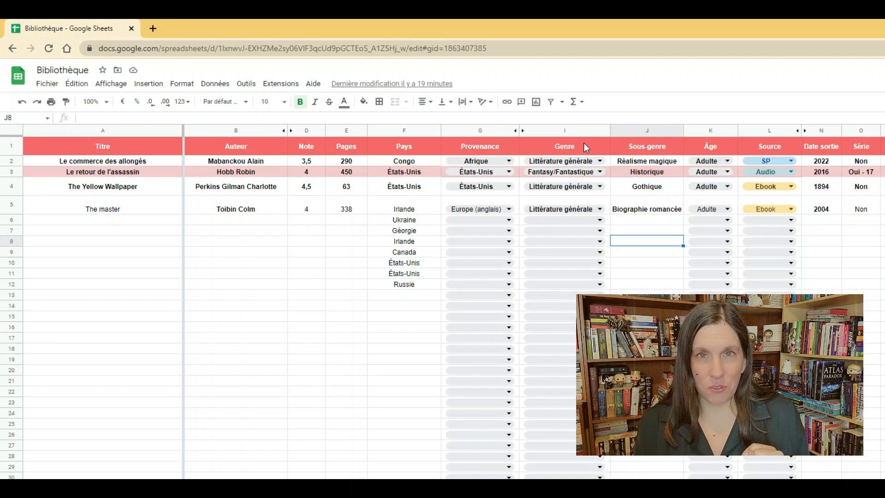
pyautogui.click(599, 208)
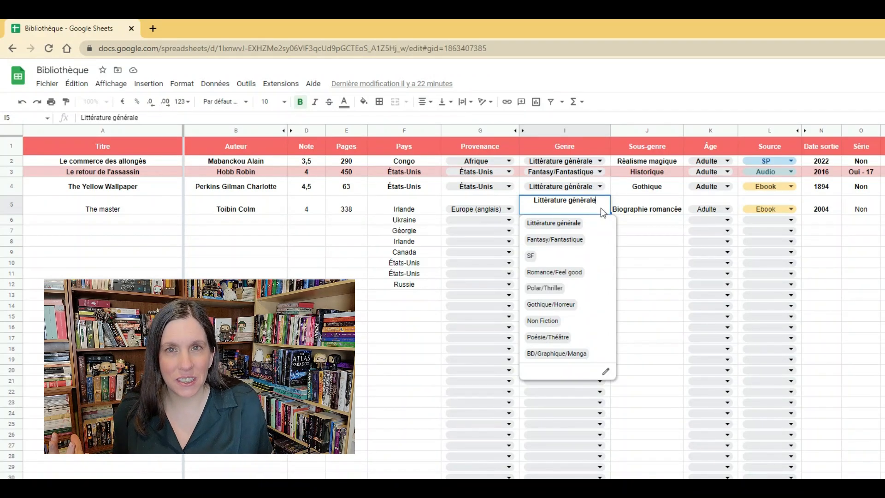
pyautogui.click(655, 146)
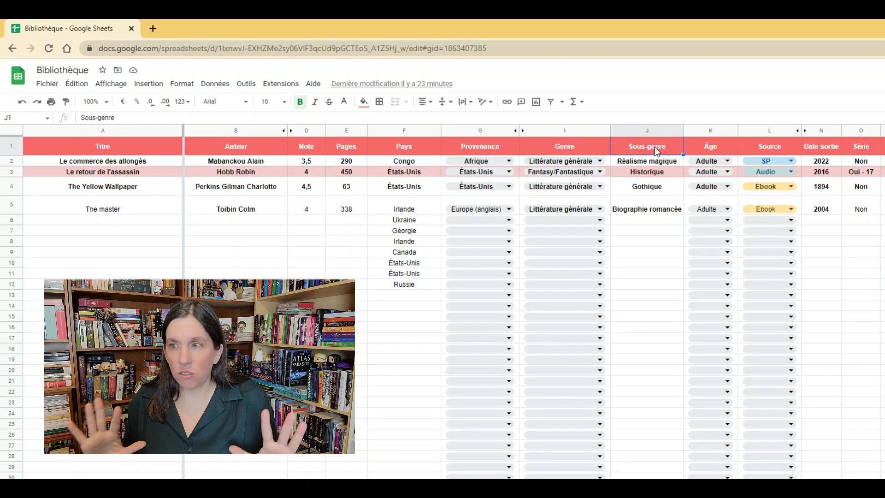
pyautogui.click(727, 160)
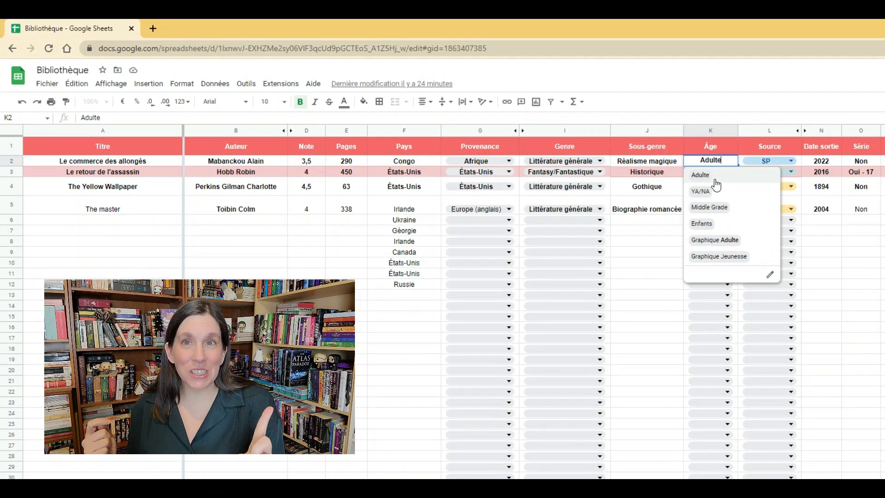
pyautogui.click(765, 150)
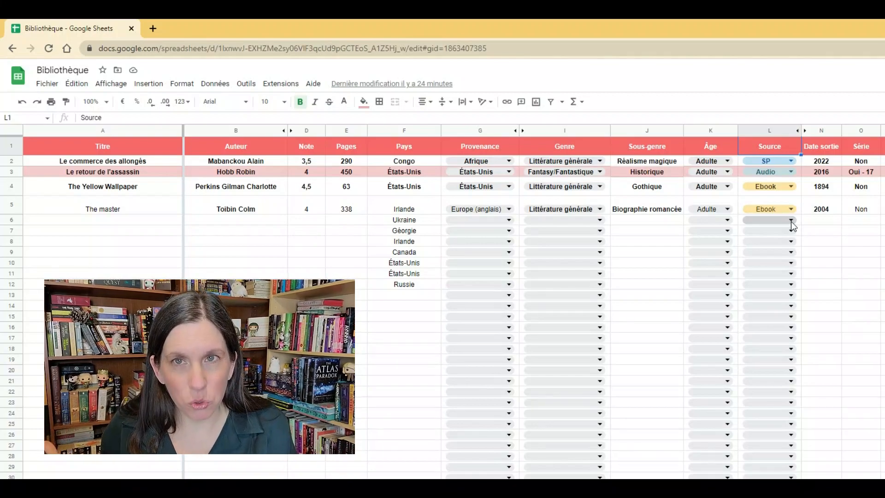
pyautogui.click(791, 221)
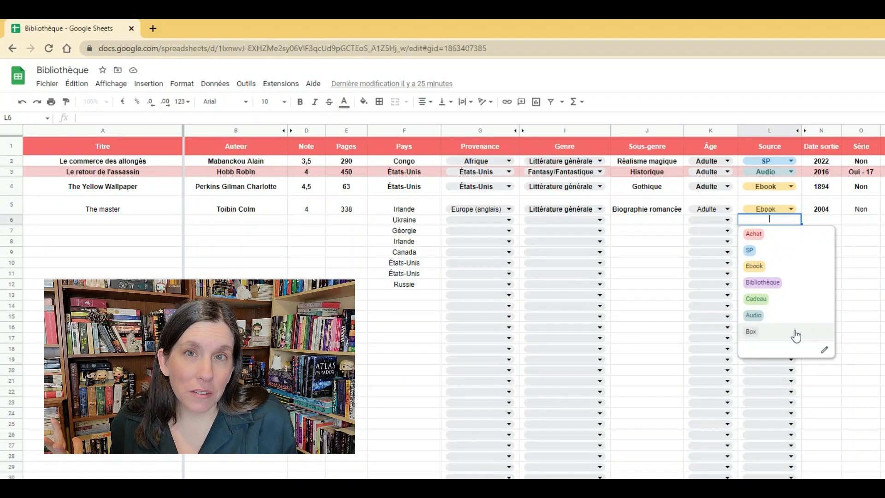
pyautogui.click(826, 149)
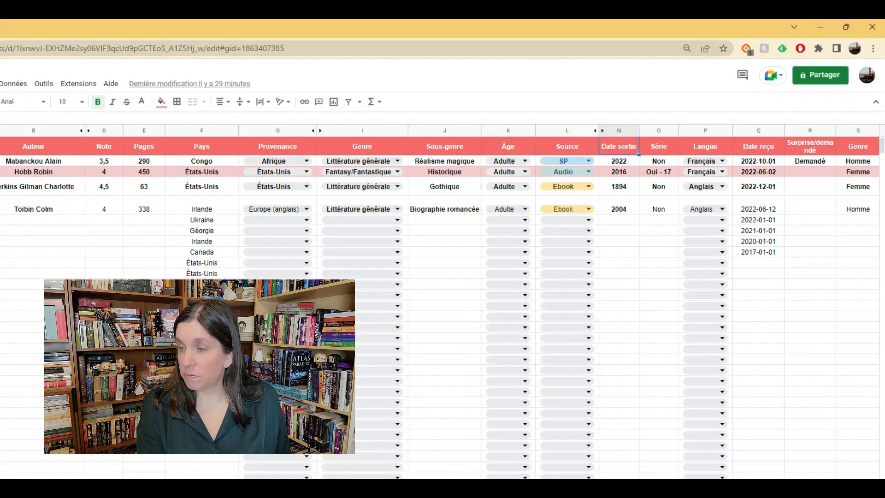
# Examine the choices offered in row 6 for the BIPOC/Blanc and Diversité columns.
pyautogui.hscroll(10, 576, 304)
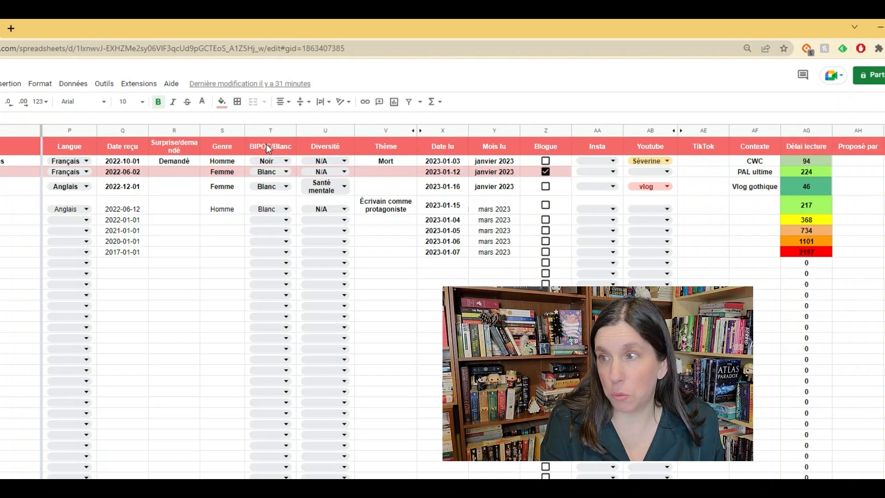
pyautogui.click(287, 220)
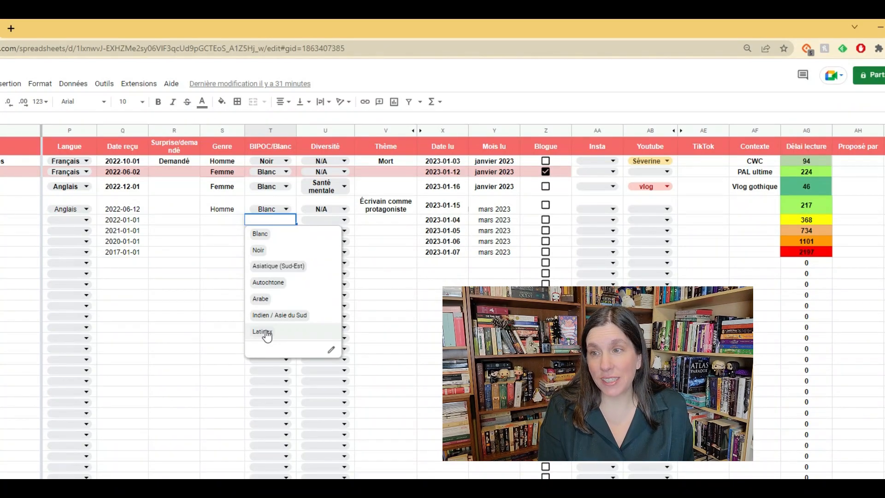
pyautogui.click(345, 220)
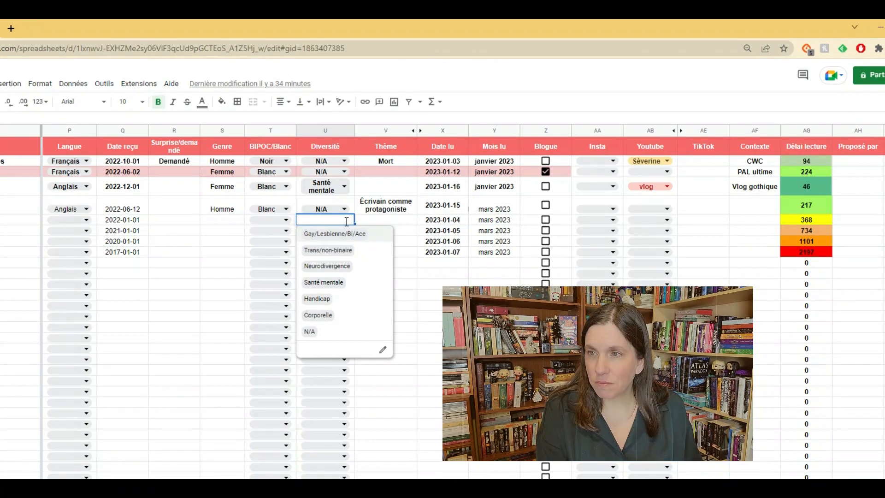
# Rename the Diversité column heading as Représentation.
pyautogui.click(328, 145)
pyautogui.press('BackSpace')
pyautogui.write('Repr')
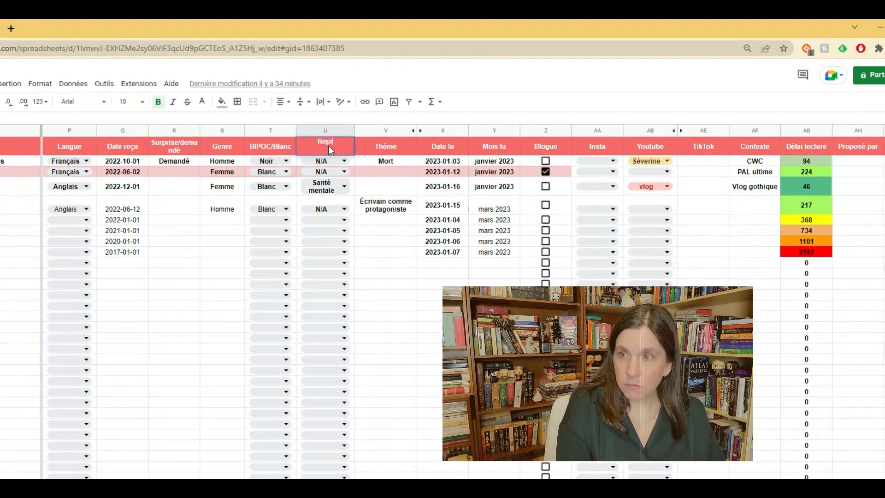
pyautogui.write('ésentation')
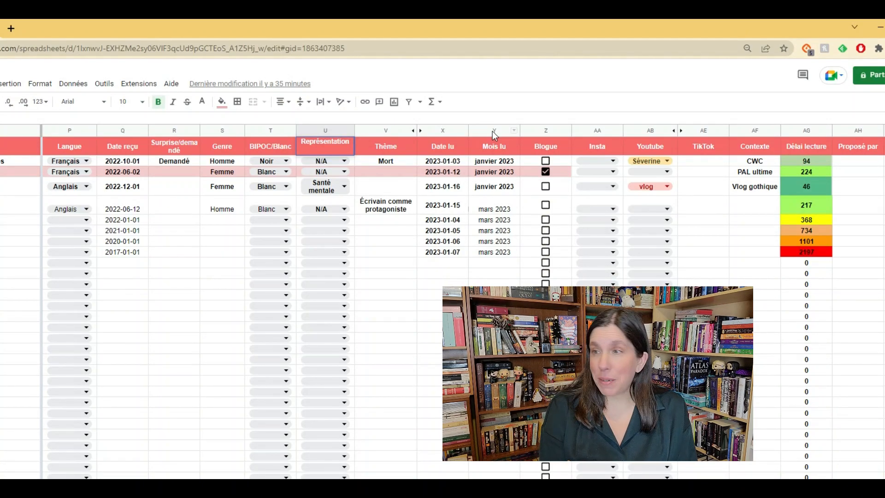
pyautogui.click(530, 161)
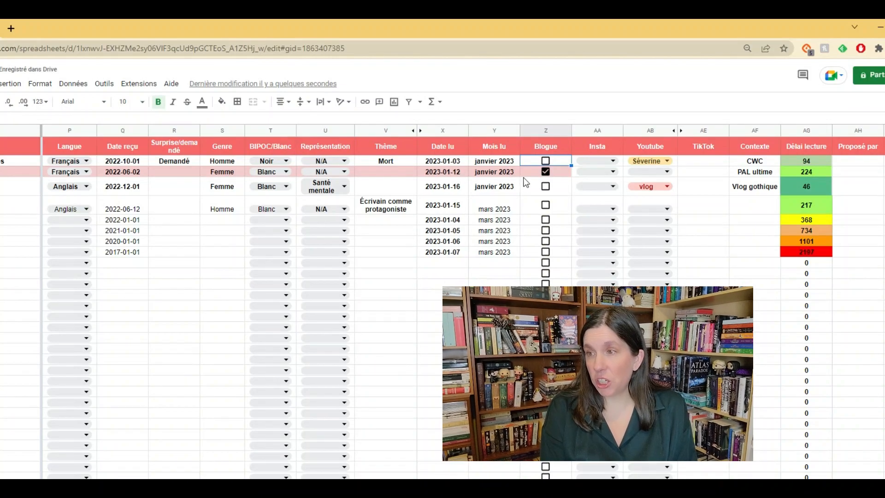
# Mark The Yellow Wallpaper as covered in the Blogue column, and clear that mark again.
pyautogui.click(545, 187)
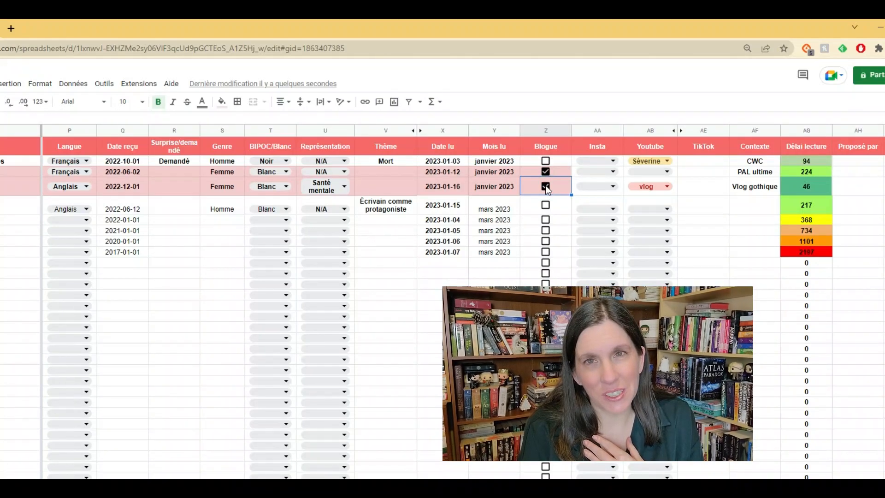
pyautogui.click(546, 186)
# Examine the choices offered in the Insta and Youtube columns, plus the TikTok and Contexte columns.
pyautogui.click(613, 160)
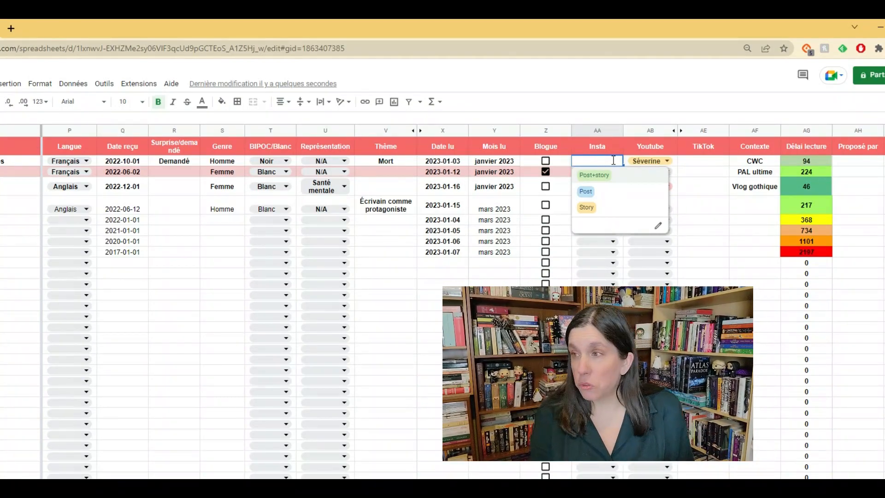
pyautogui.click(674, 153)
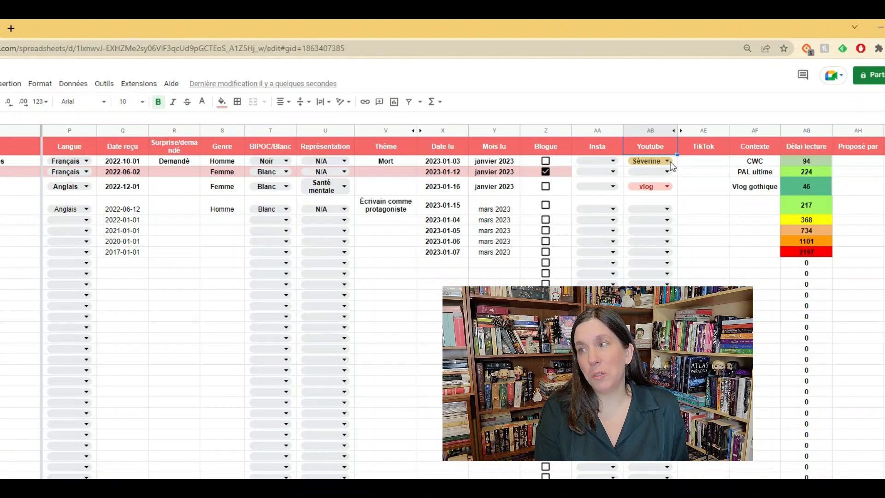
pyautogui.click(667, 172)
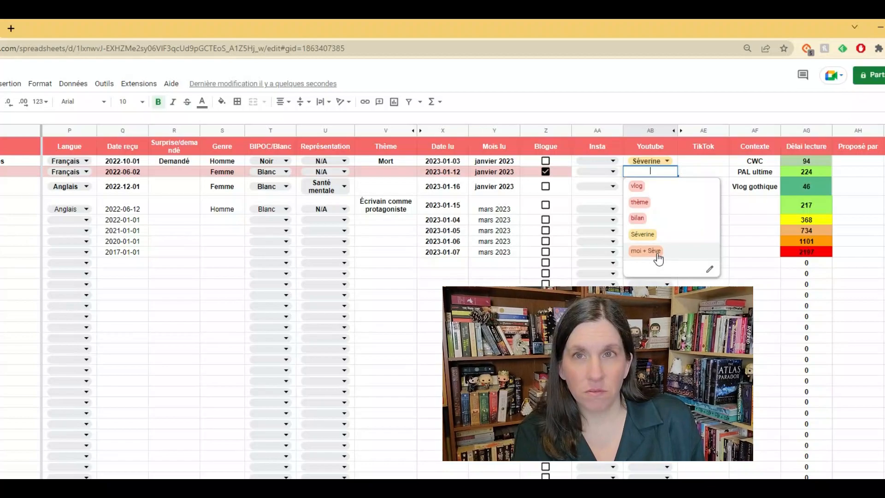
pyautogui.click(699, 130)
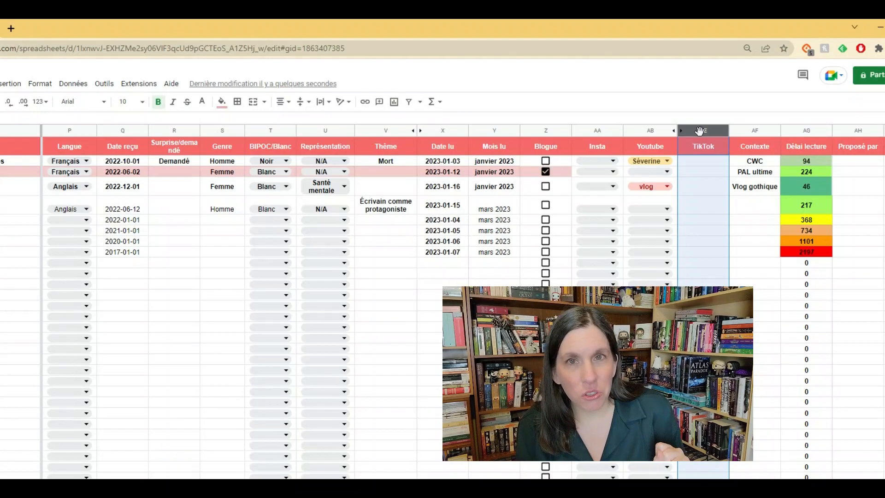
pyautogui.click(737, 149)
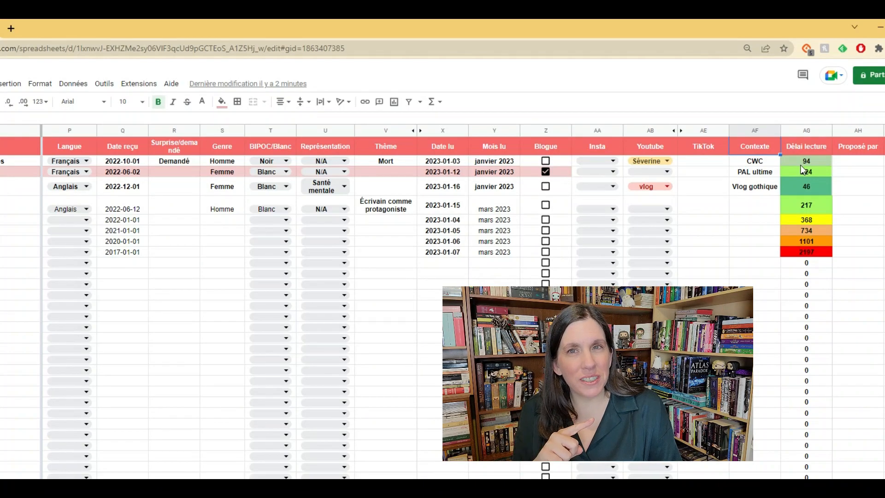
# Open the conditional formatting rules for the first Délai lecture value in cell AG2.
pyautogui.click(801, 165)
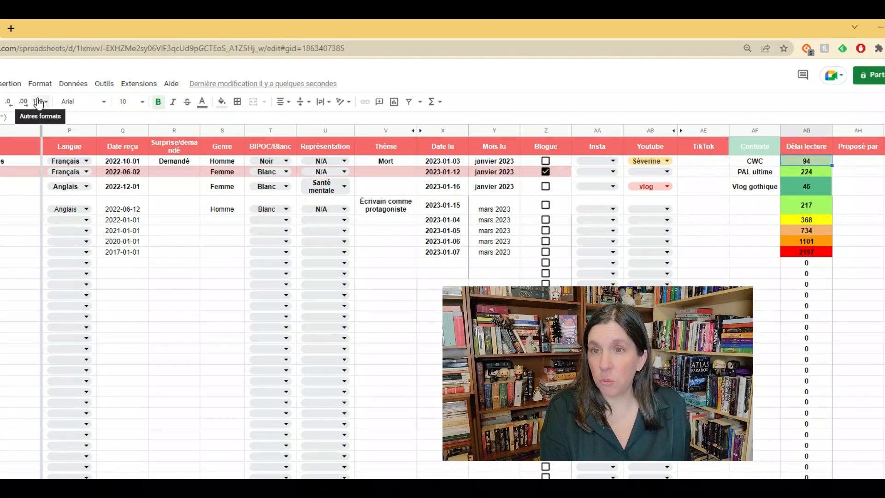
pyautogui.click(35, 84)
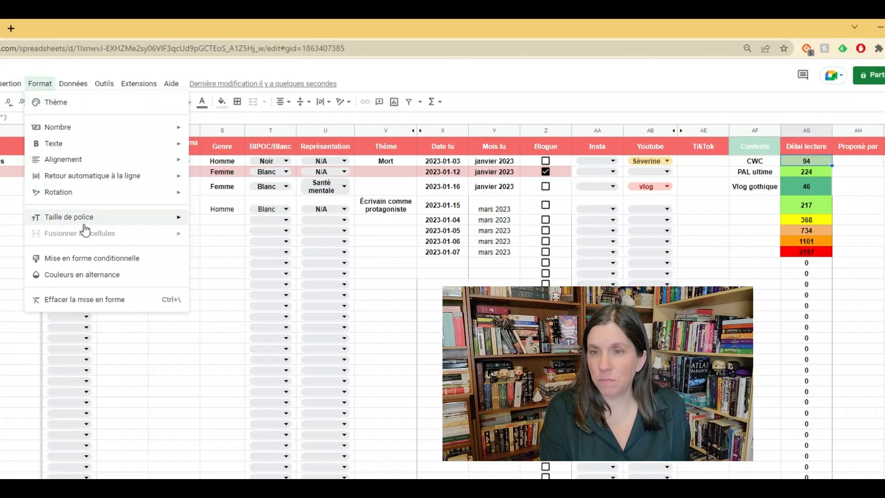
pyautogui.click(94, 257)
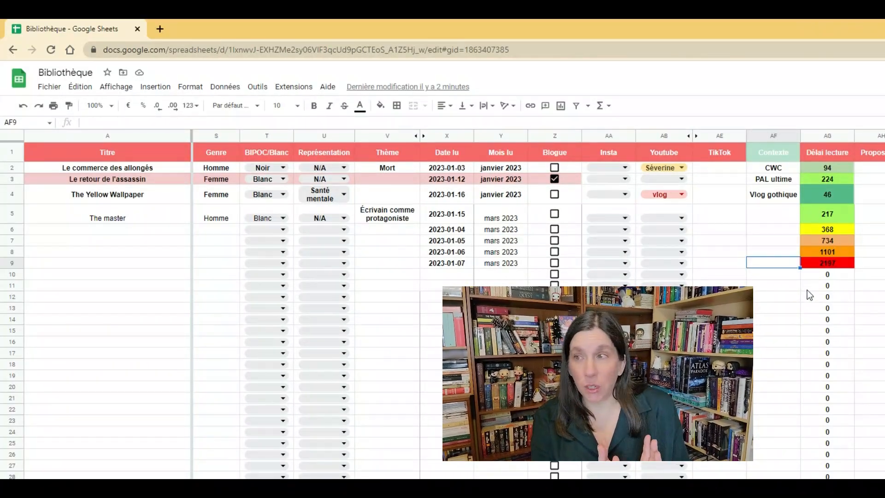
# Enter "Vidéo auteurs comme personnage" as the Contexte for The master, and wrap the text in the Contexte column.
pyautogui.click(790, 219)
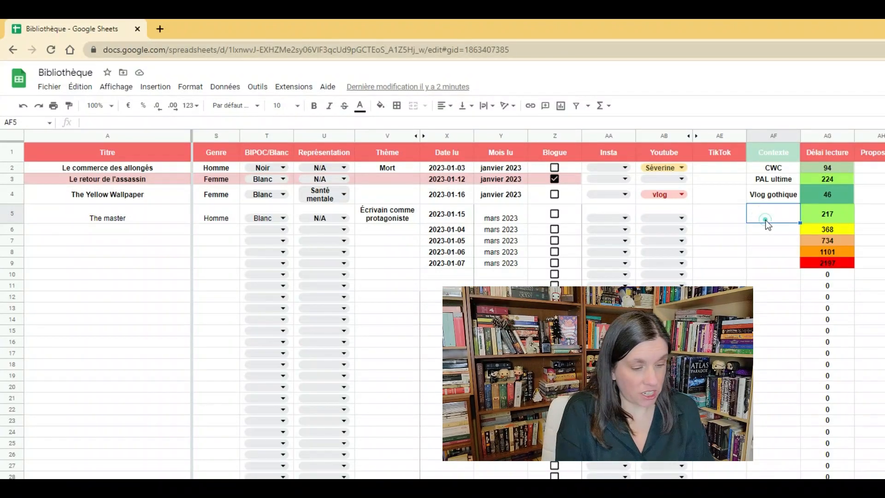
pyautogui.write('Vidé')
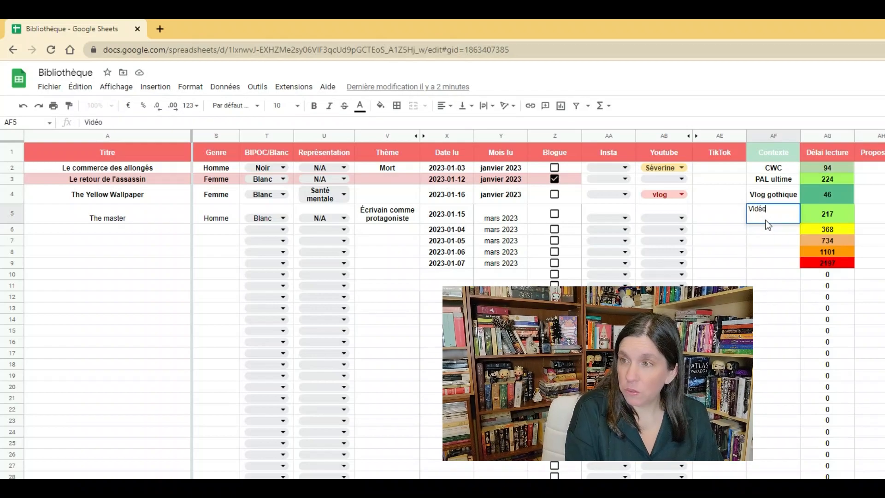
pyautogui.write('o a')
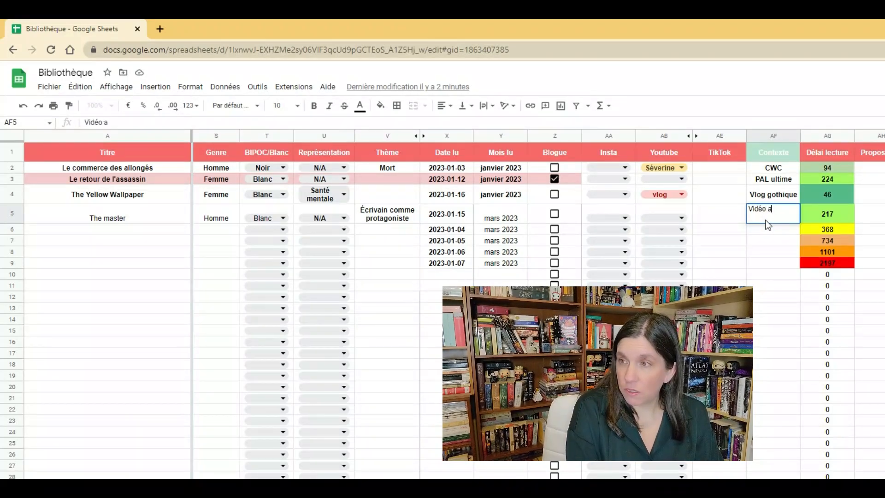
pyautogui.write('uteurs comme personnage')
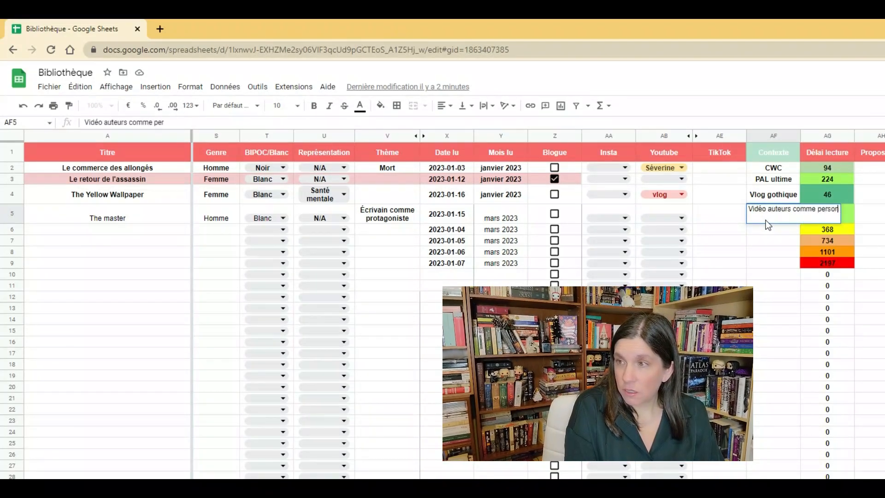
pyautogui.click(751, 288)
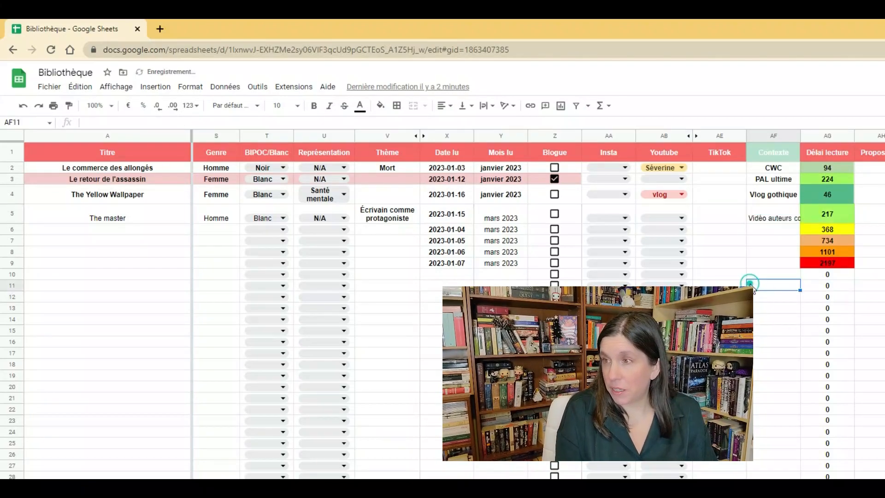
pyautogui.click(771, 138)
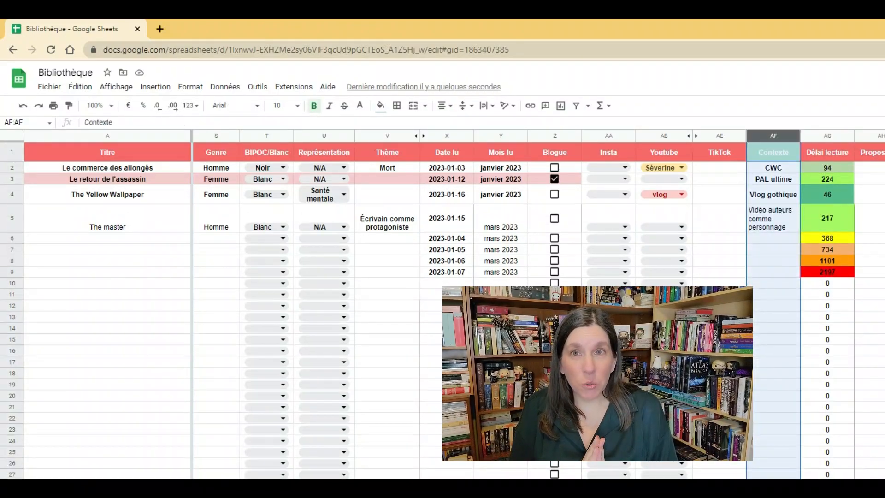
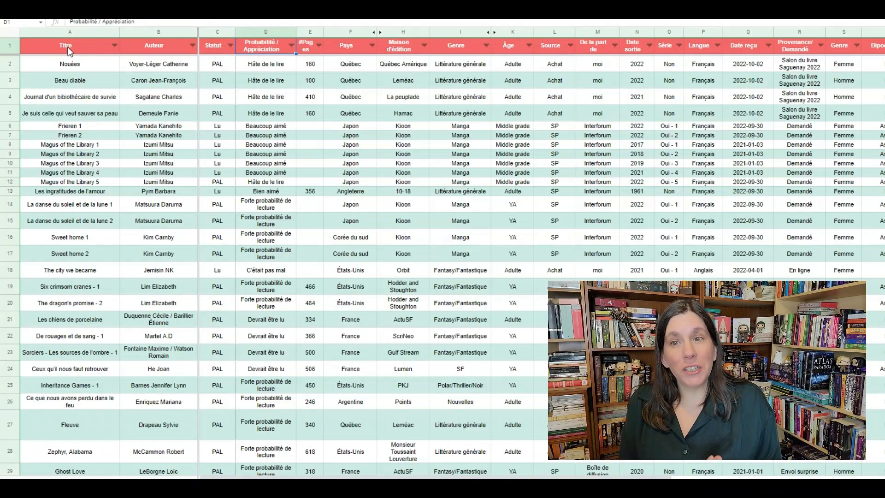
# Filter the reading tracker by the Statut column so that only the PAL books are shown.
pyautogui.click(220, 69)
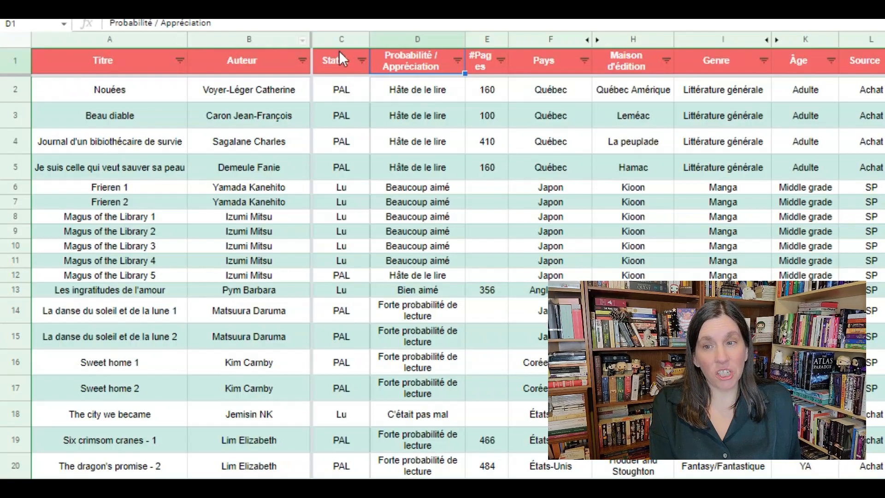
pyautogui.click(341, 89)
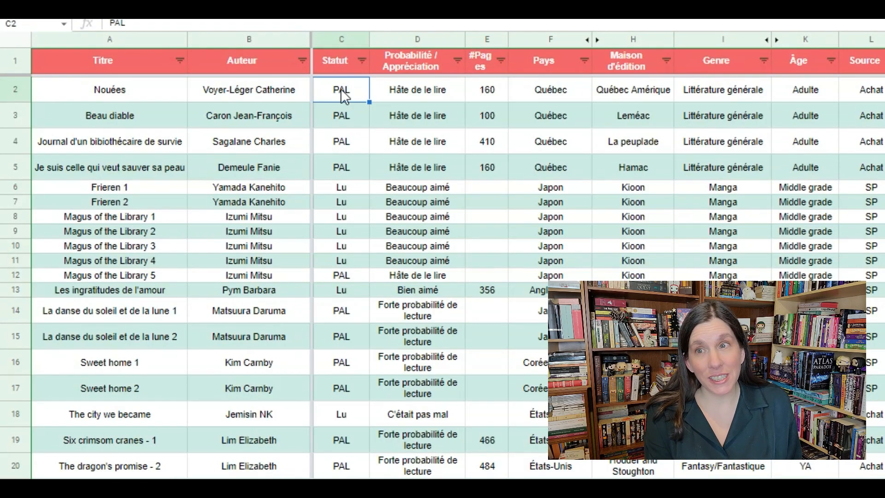
pyautogui.click(361, 61)
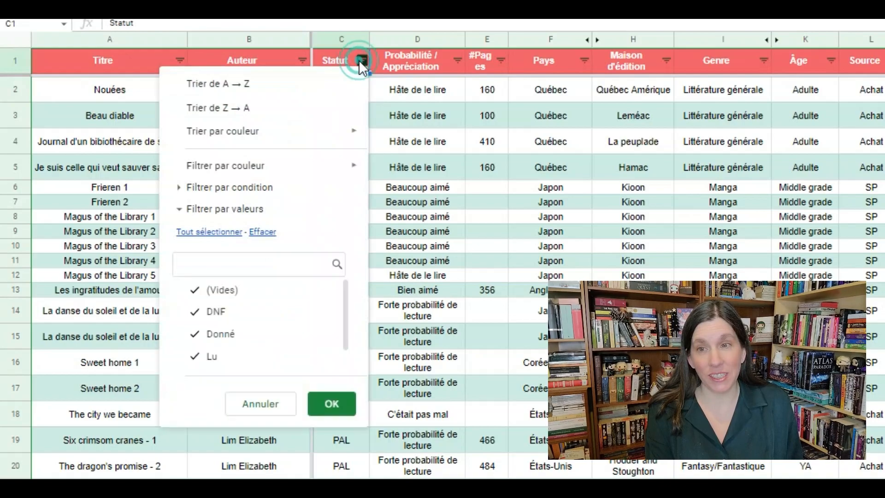
pyautogui.click(262, 232)
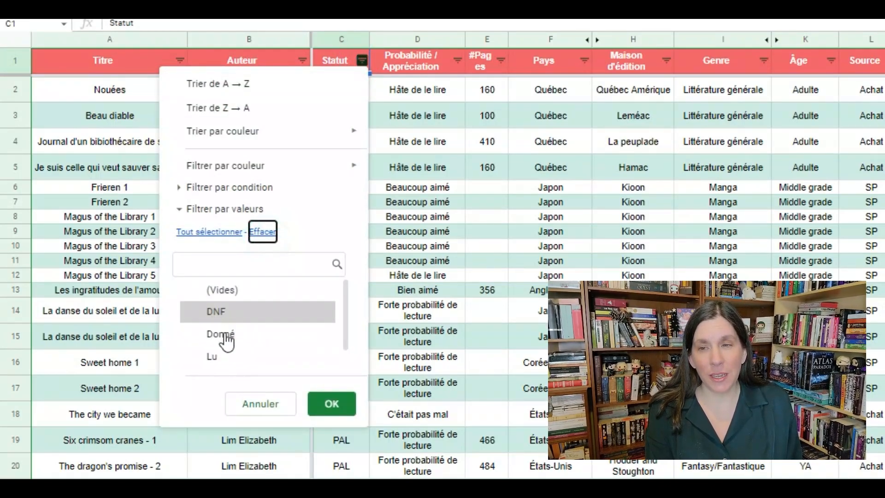
pyautogui.moveTo(346, 306); pyautogui.dragTo(350, 343)
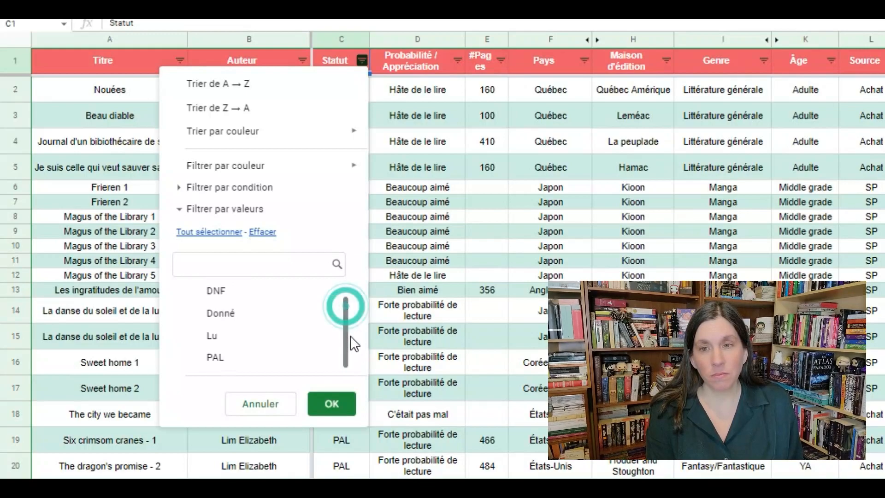
pyautogui.click(256, 364)
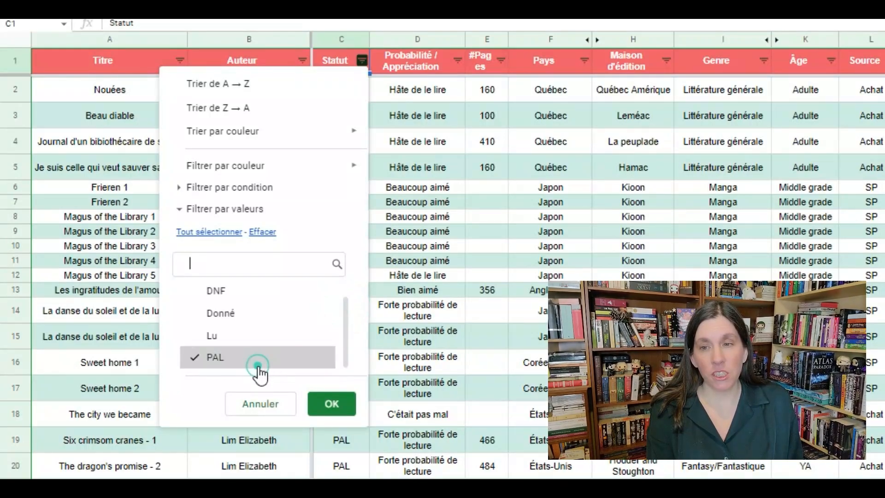
pyautogui.click(322, 402)
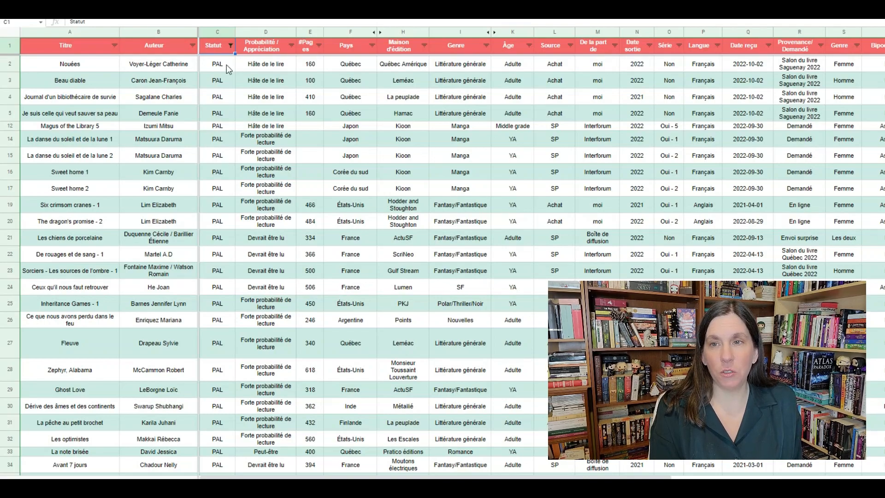
# Reselect all values in the Statut filter to show every book again.
pyautogui.click(231, 45)
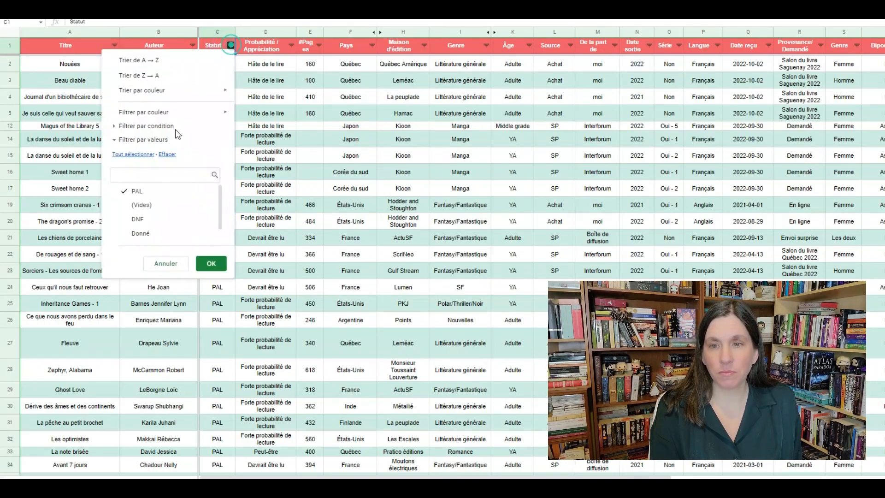
pyautogui.click(133, 154)
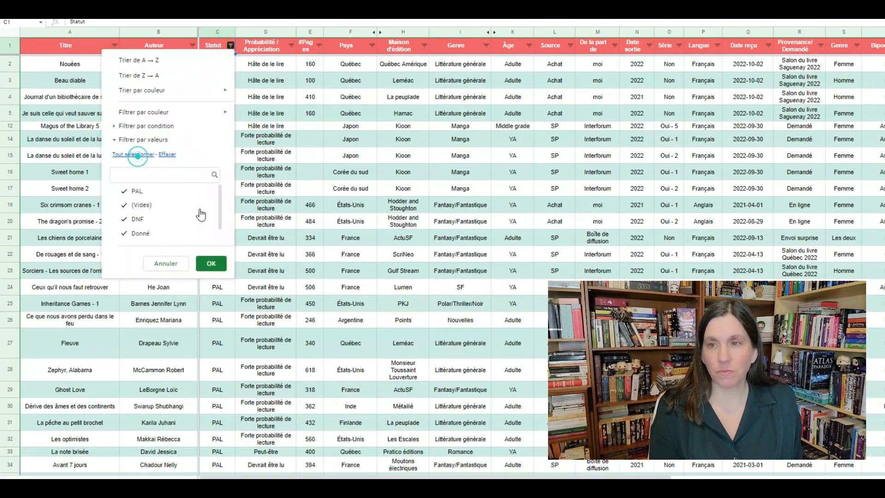
pyautogui.click(212, 264)
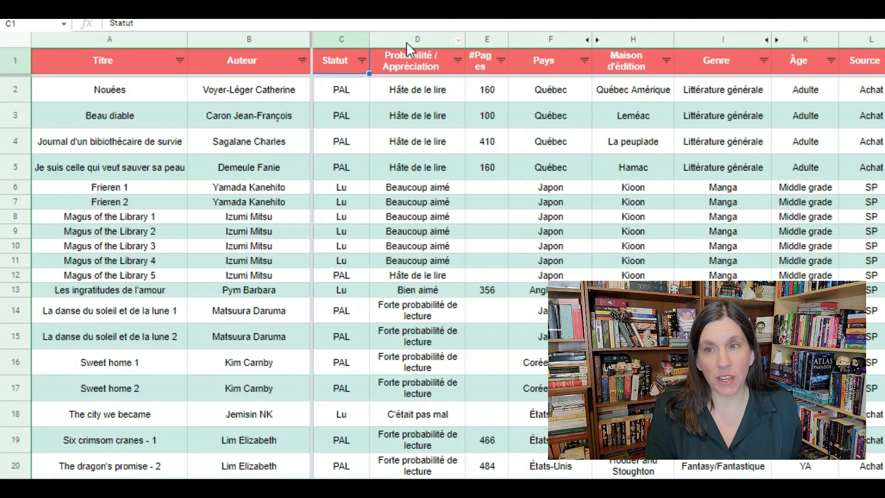
# Clear the checked values in the Statut filter and keep only PAL, limiting the list to unread books.
pyautogui.click(362, 61)
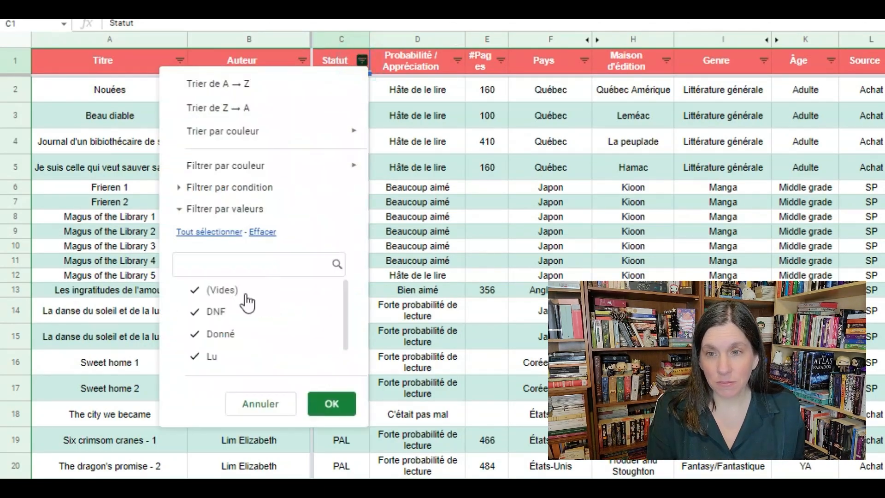
pyautogui.click(264, 232)
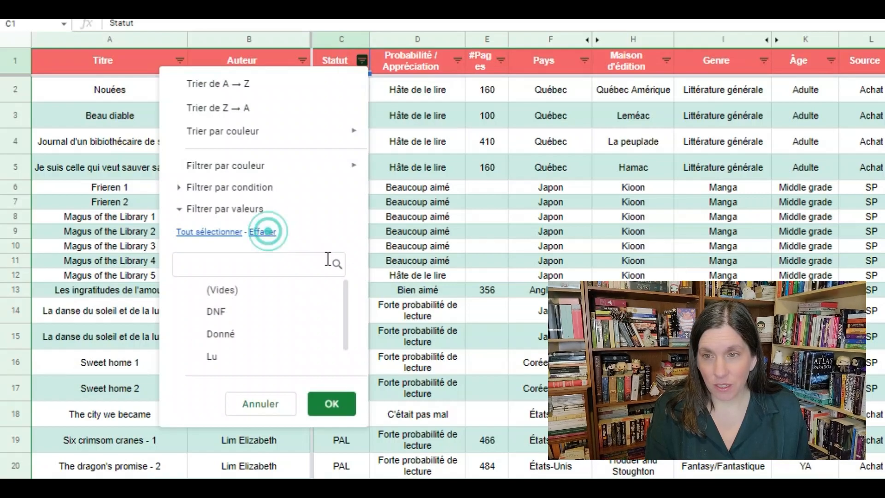
pyautogui.moveTo(345, 295); pyautogui.dragTo(346, 339)
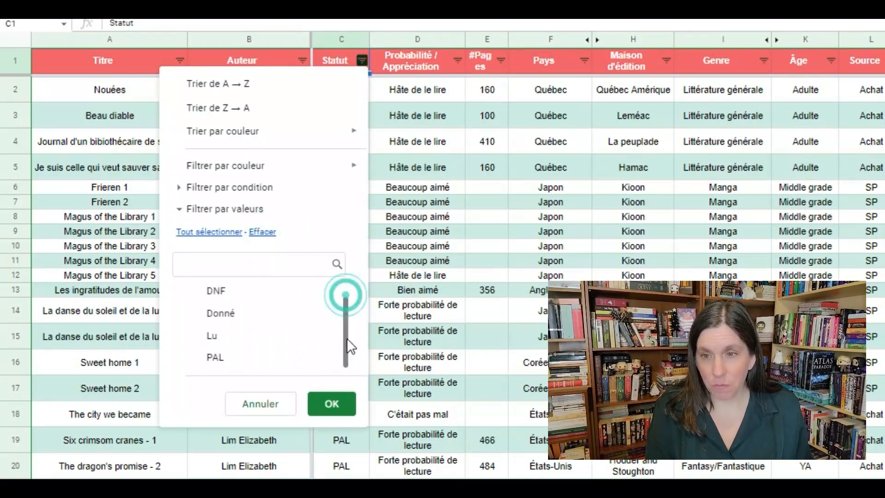
pyautogui.click(267, 368)
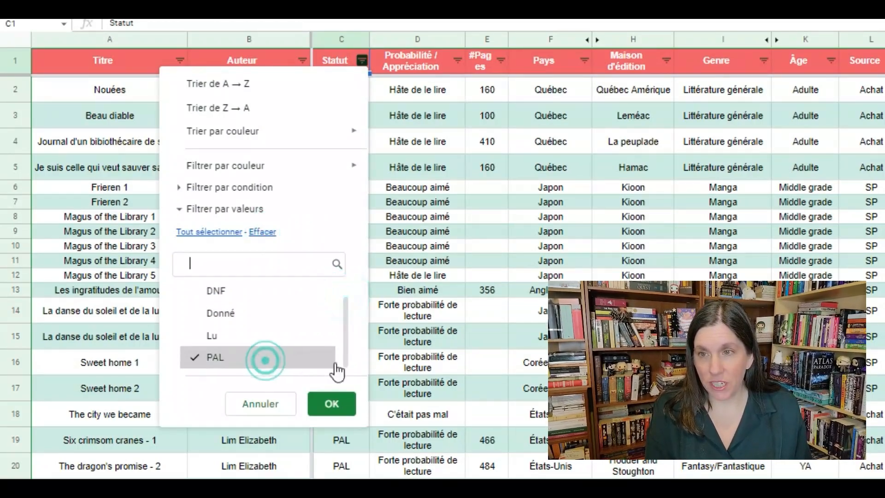
pyautogui.click(337, 403)
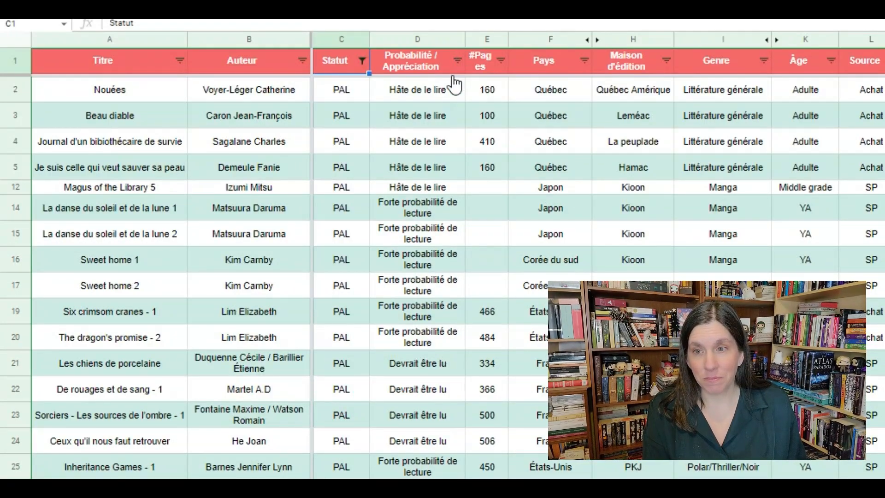
# Examine the values available for filtering the Probabilité / Appréciation column.
pyautogui.click(456, 61)
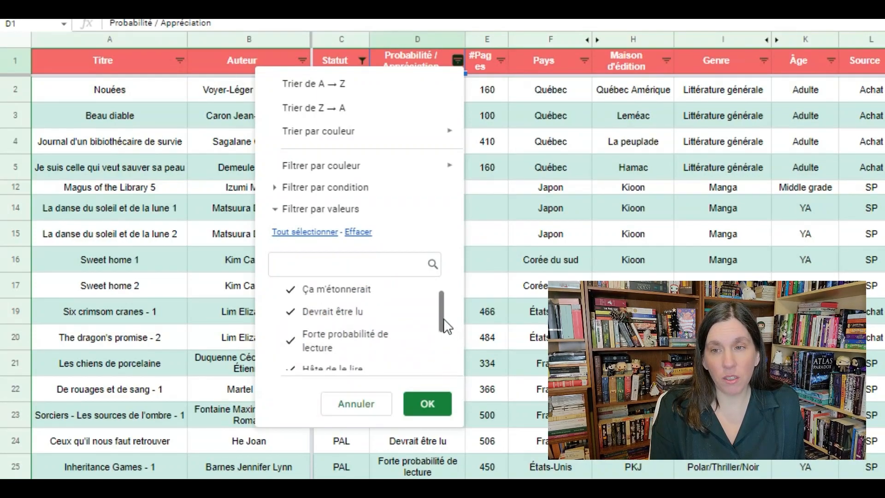
pyautogui.moveTo(439, 314); pyautogui.dragTo(444, 351)
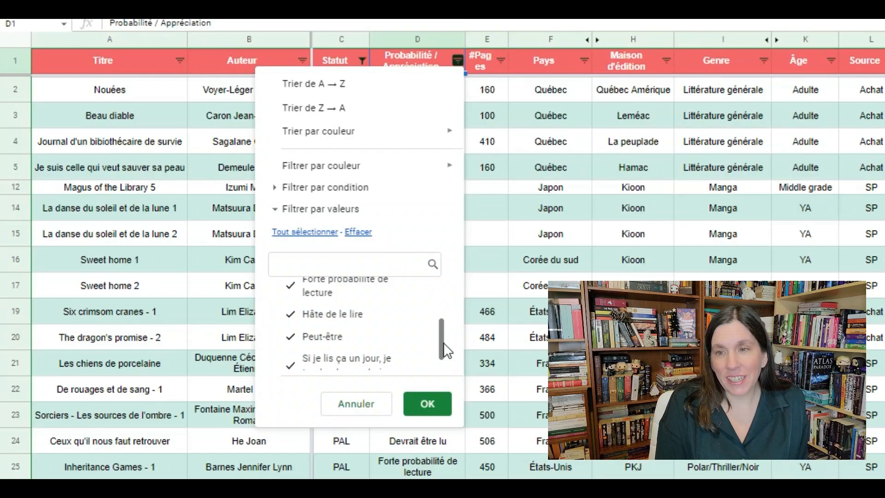
pyautogui.moveTo(443, 342); pyautogui.dragTo(450, 372)
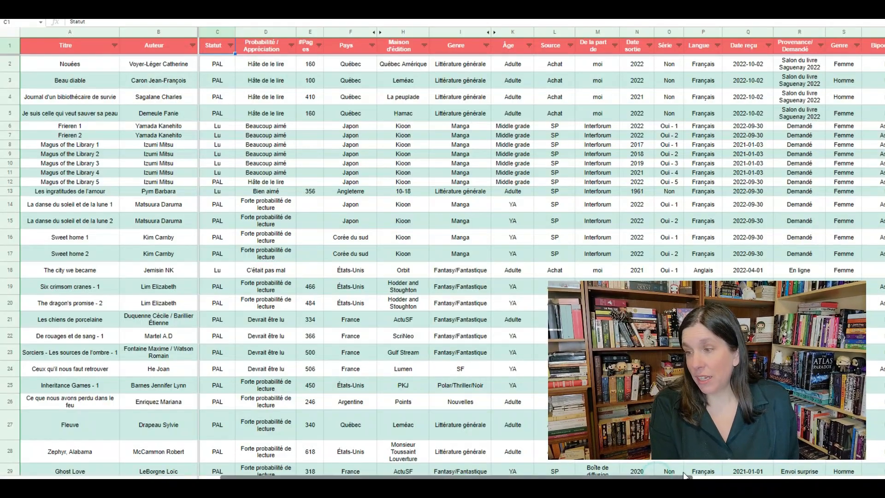
# Unhide the columns between Date Lu and Contexte, and select the Prix Littéraire cell for Magus of the Library 1.
pyautogui.moveTo(685, 475); pyautogui.dragTo(749, 466)
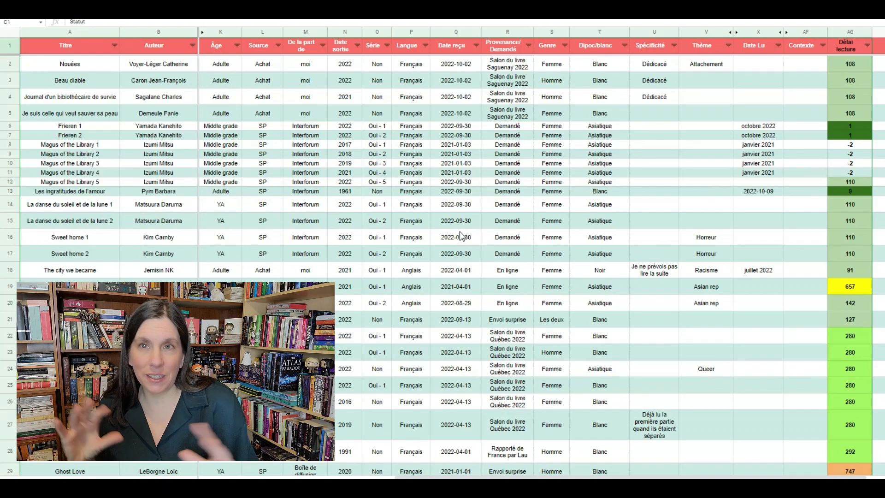
pyautogui.hscroll(2, 460, 230)
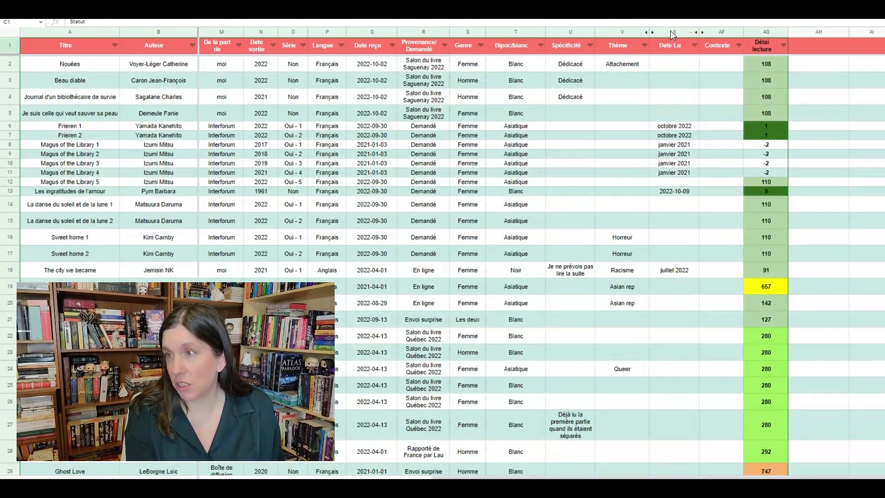
pyautogui.moveTo(673, 33); pyautogui.dragTo(718, 31)
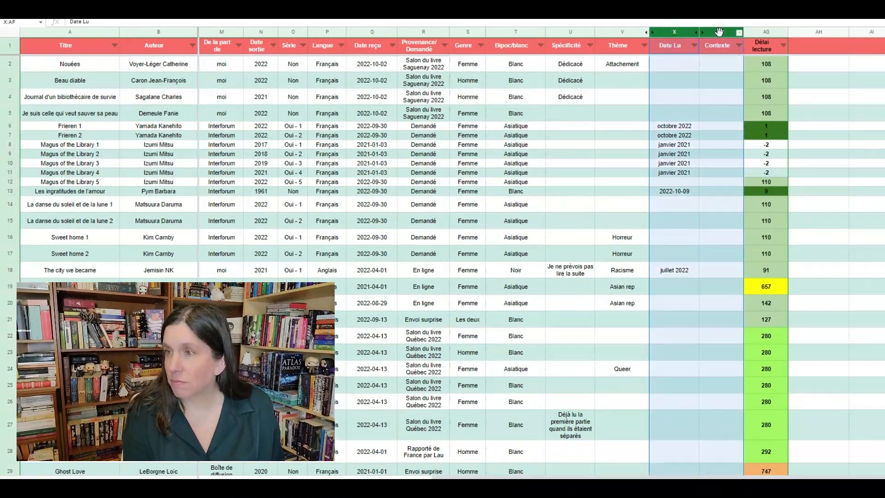
pyautogui.rightClick(719, 32)
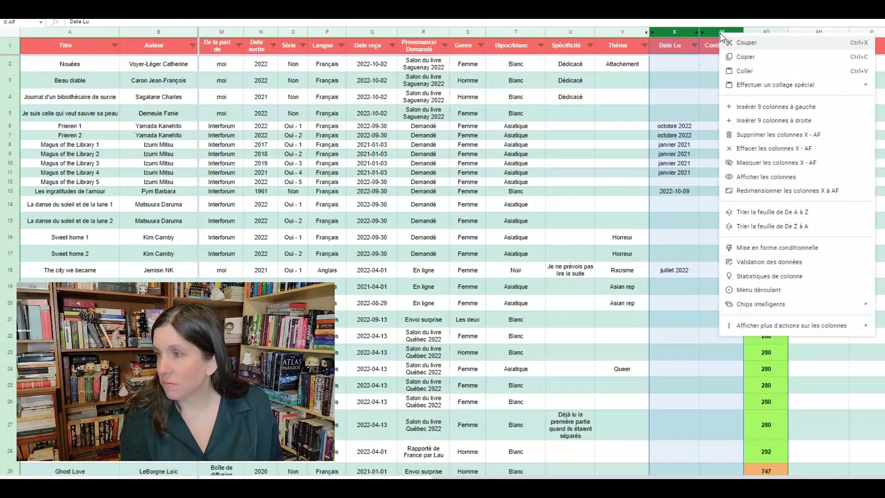
pyautogui.click(763, 176)
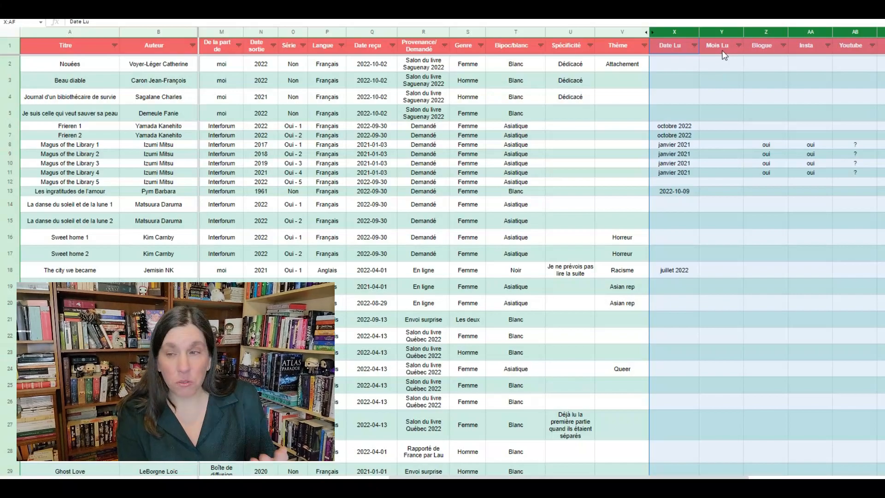
pyautogui.moveTo(723, 476); pyautogui.dragTo(810, 464)
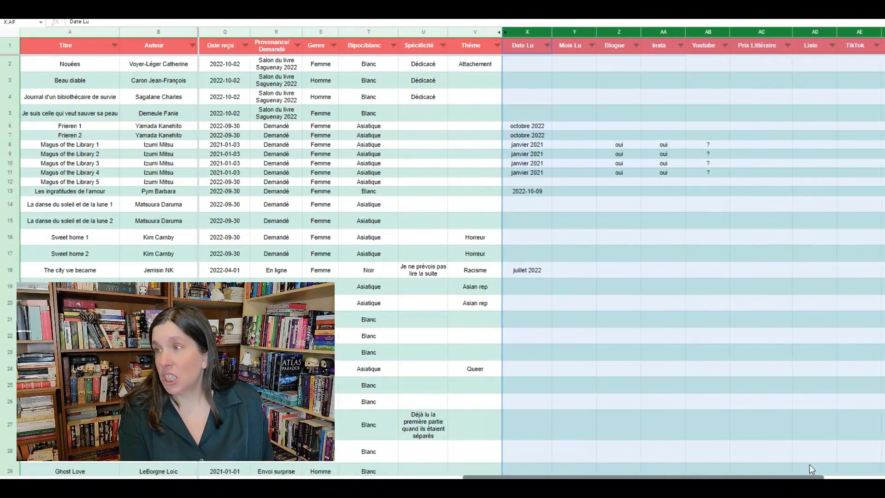
pyautogui.click(757, 146)
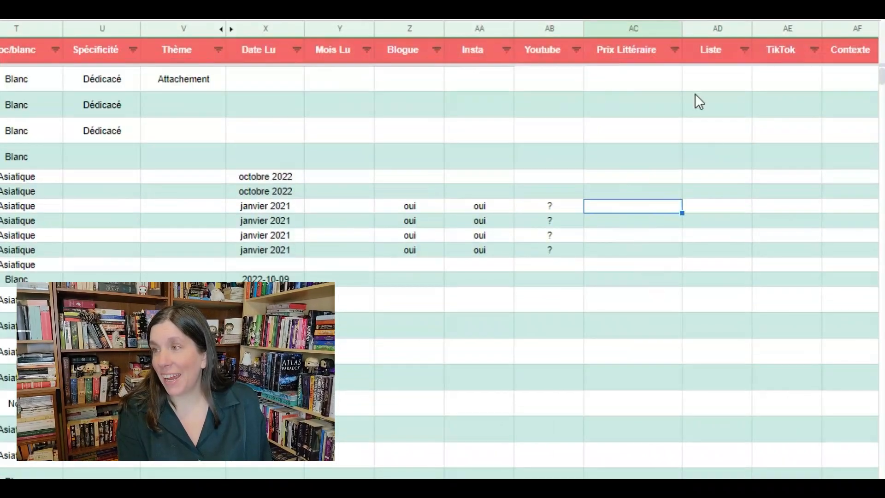